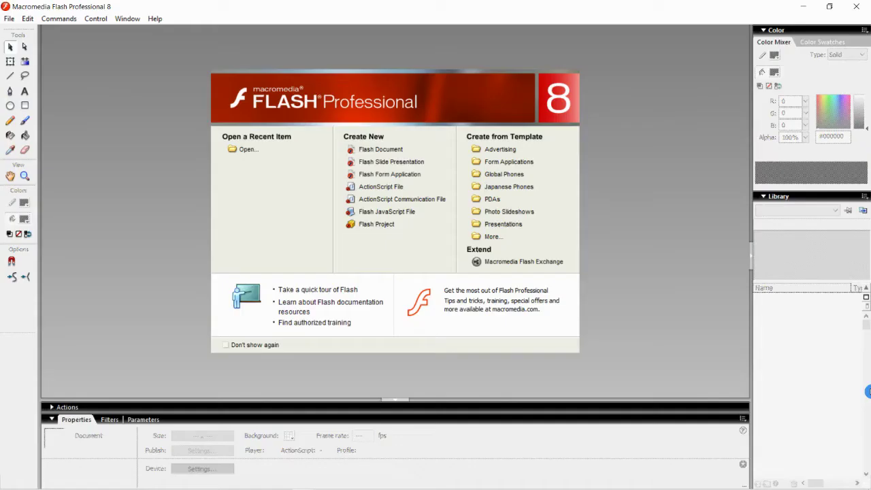
Create a new Flash document and rename its Layer 1 to BG
{"action": "left_click", "coordinate": [384, 149]}
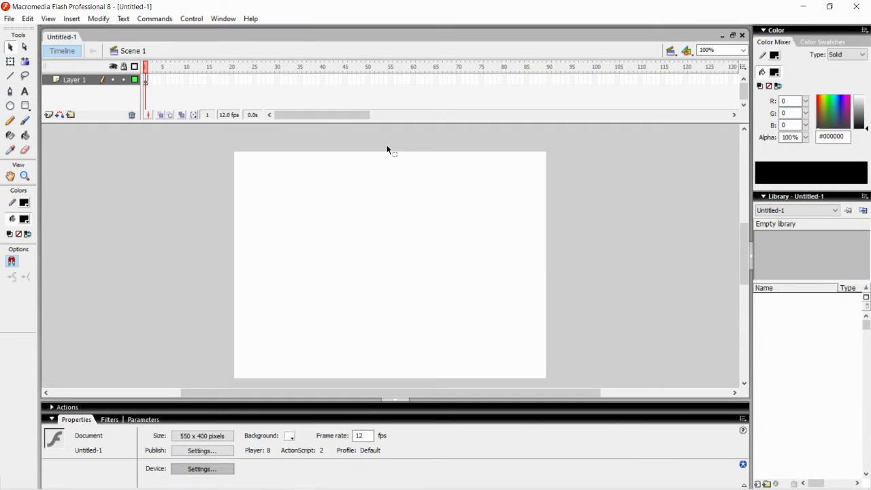
{"action": "double_click", "coordinate": [85, 81]}
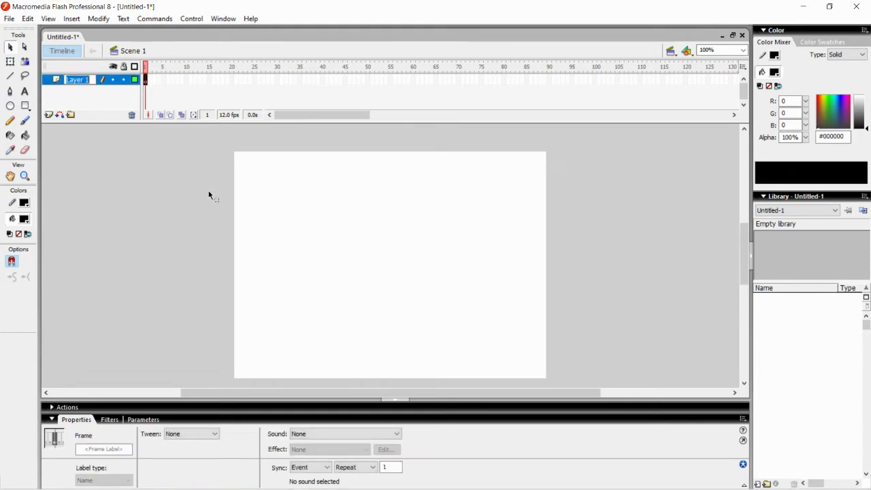
{"action": "type", "text": "BG"}
{"action": "left_click", "coordinate": [209, 195]}
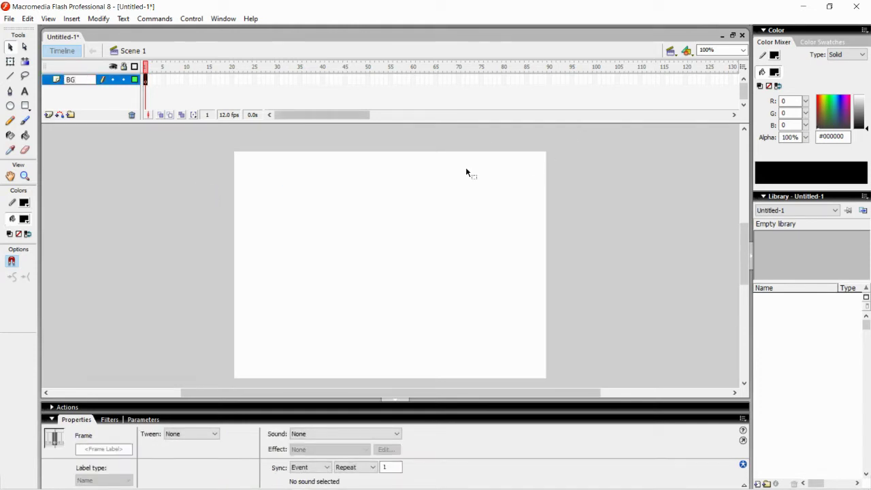
{"action": "left_click", "coordinate": [209, 179]}
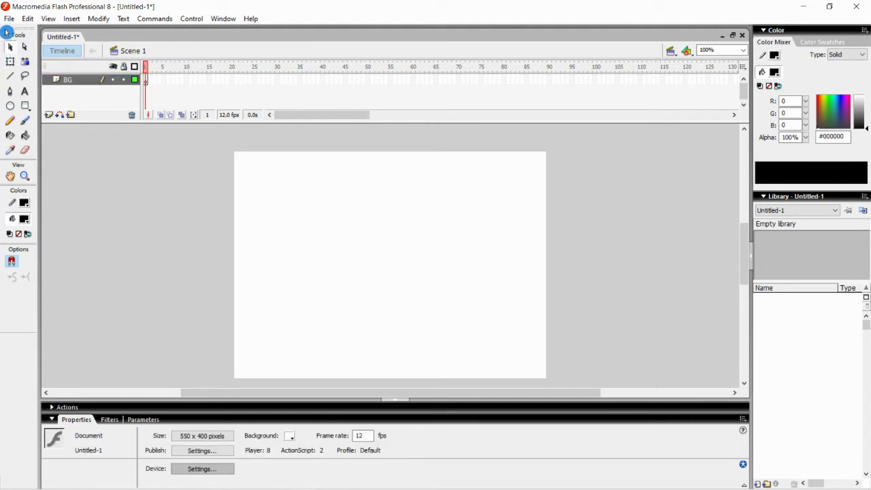
Bring up the Import to Stage dialog and scroll through the Downloads folder
{"action": "left_click", "coordinate": [9, 20]}
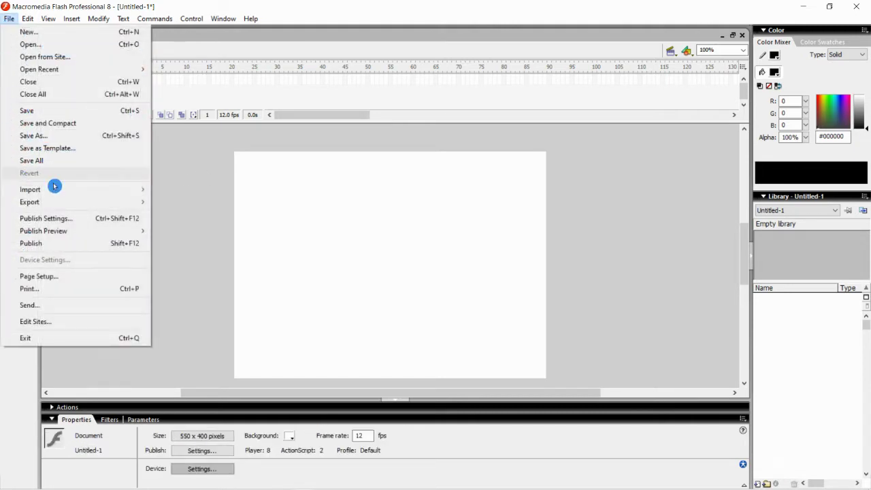
{"action": "mouse_move", "coordinate": [124, 189]}
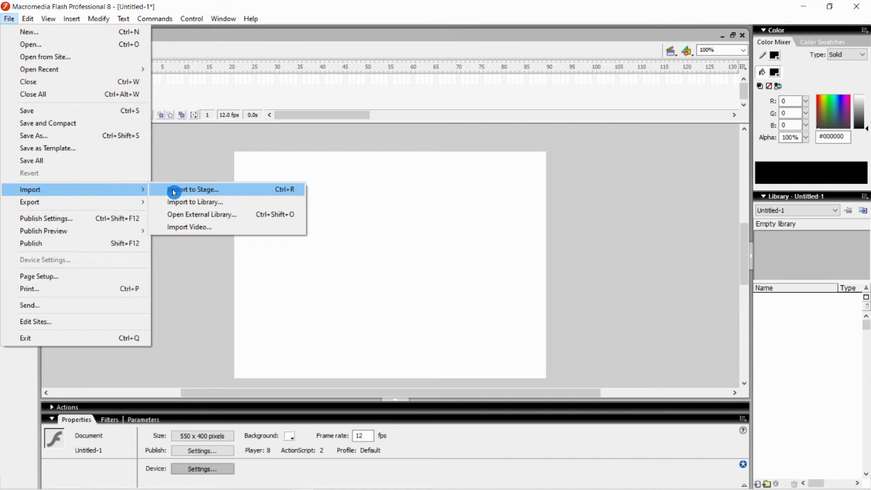
{"action": "key", "text": "Escape"}
{"action": "key", "text": "Escape"}
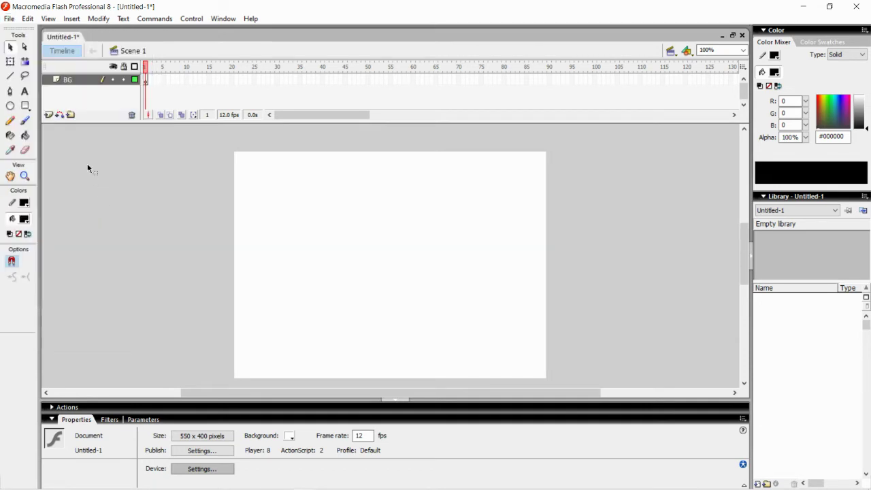
{"action": "left_click", "coordinate": [9, 19]}
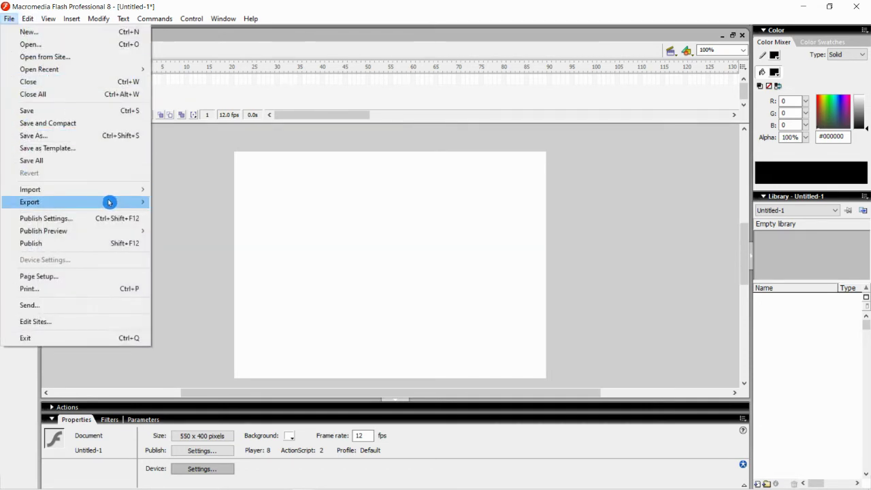
{"action": "mouse_move", "coordinate": [110, 188]}
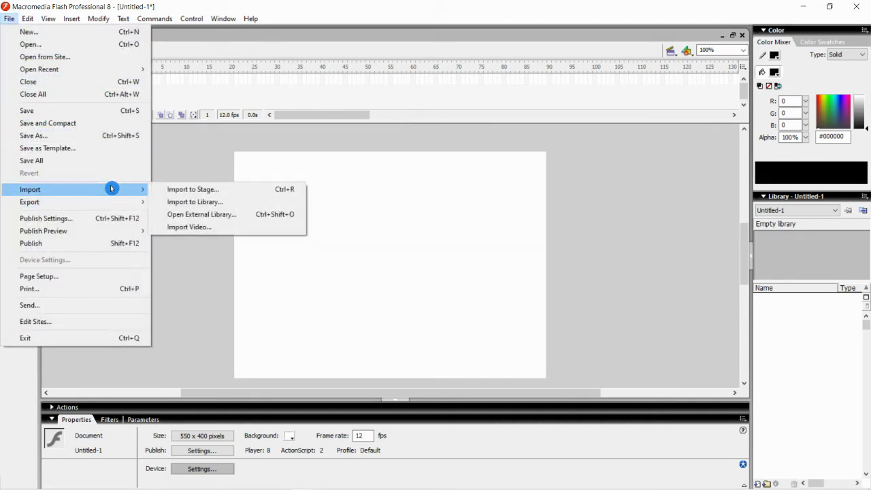
{"action": "left_click", "coordinate": [223, 190]}
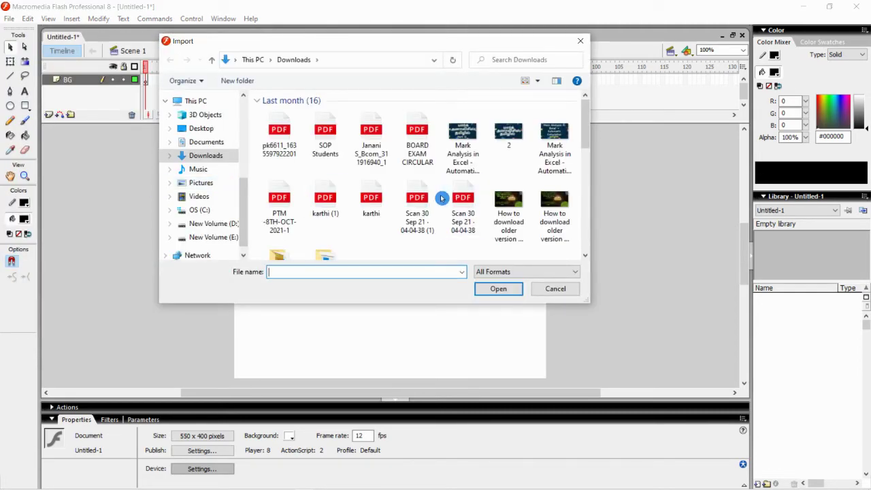
{"action": "scroll", "coordinate": [440, 198], "scroll_direction": "down", "scroll_amount": 8}
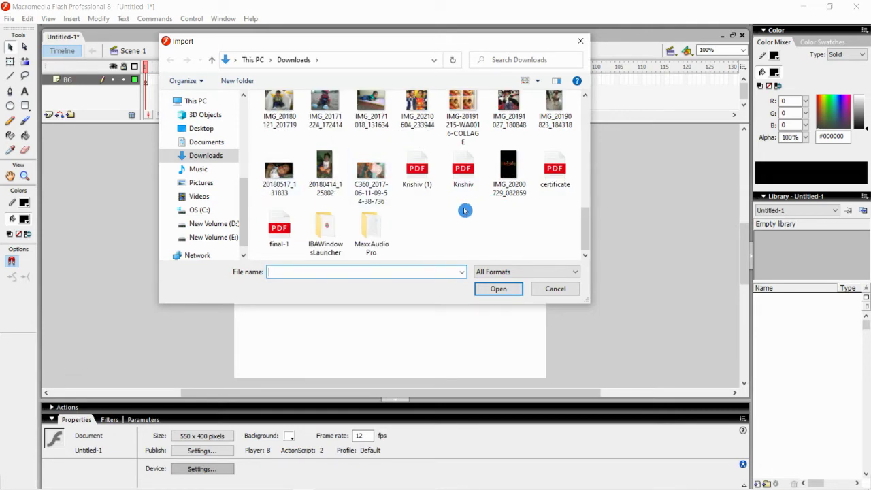
Import photo 20180517_131833, then rotate it upright and scale it to 540.1 x 312.4 on the stage
{"action": "double_click", "coordinate": [285, 179]}
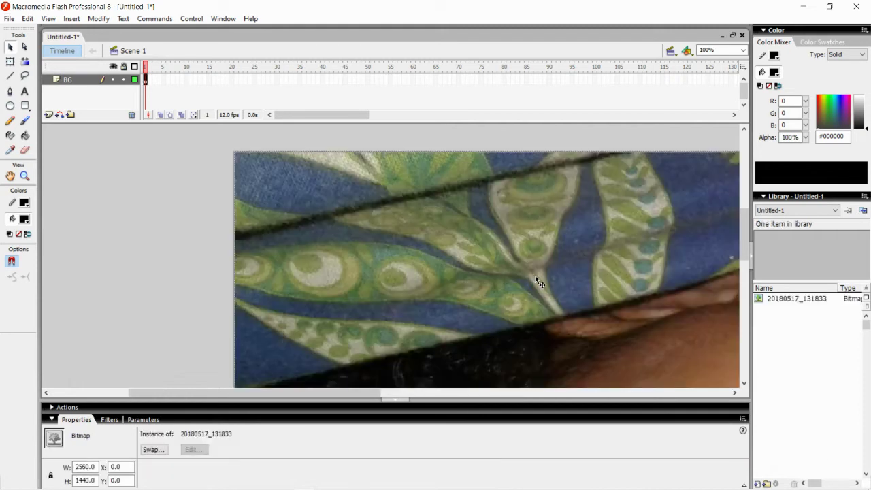
{"action": "right_click", "coordinate": [270, 202]}
{"action": "left_click", "coordinate": [286, 278]}
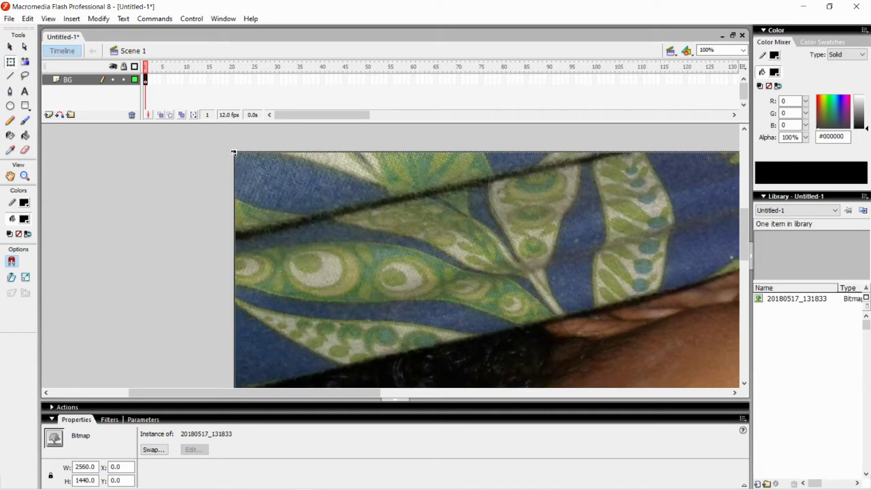
{"action": "left_click_drag", "start_coordinate": [235, 153], "coordinate": [385, 266]}
{"action": "left_click_drag", "start_coordinate": [420, 291], "coordinate": [205, 188]}
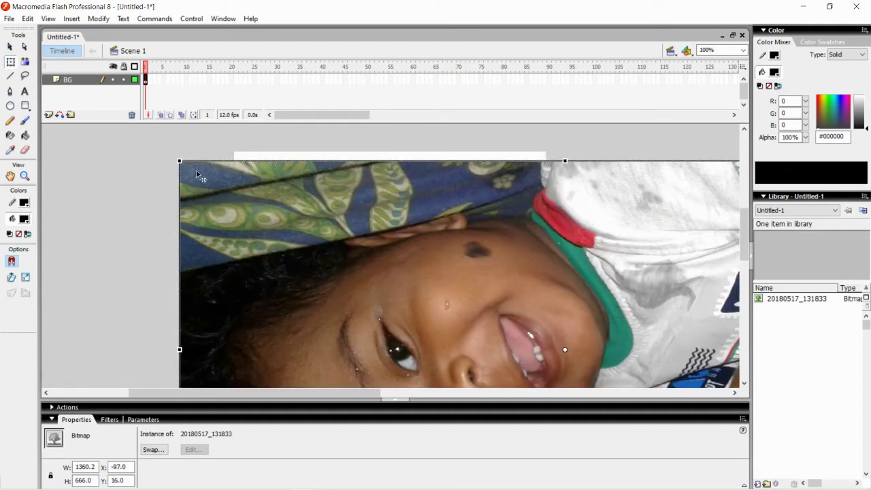
{"action": "left_click_drag", "start_coordinate": [179, 161], "coordinate": [319, 258]}
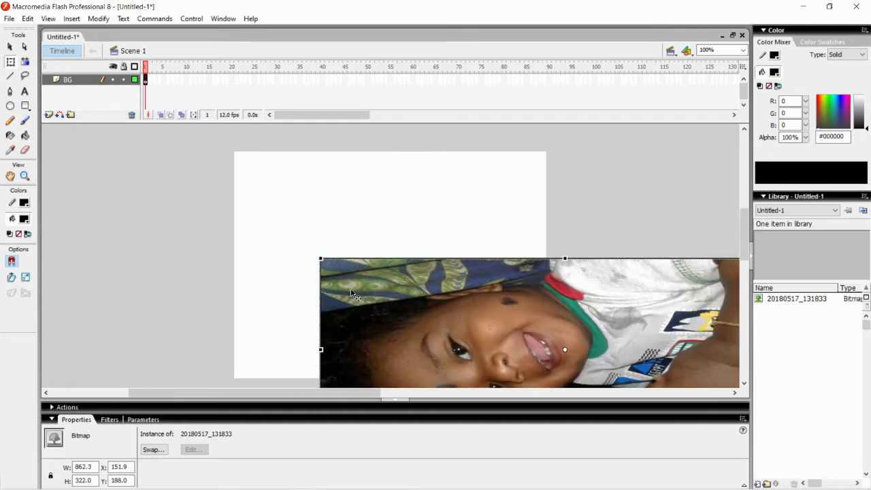
{"action": "left_click_drag", "start_coordinate": [351, 288], "coordinate": [167, 184]}
{"action": "left_click_drag", "start_coordinate": [137, 158], "coordinate": [216, 168]}
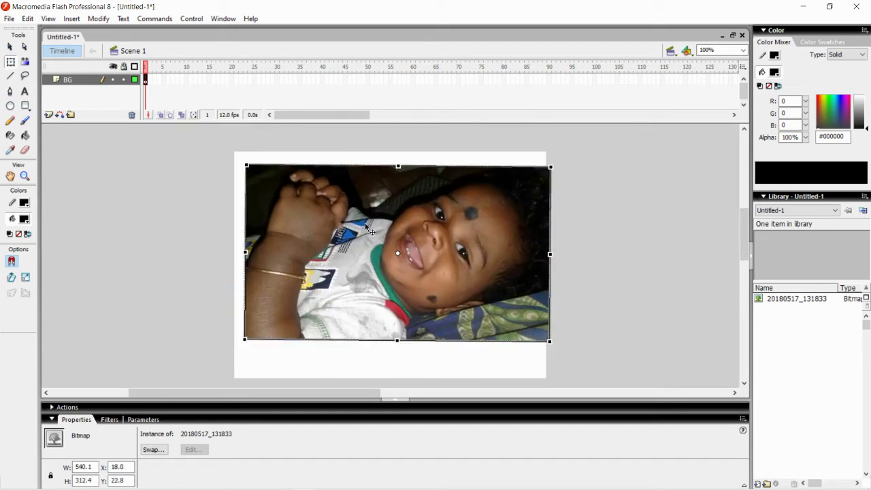
{"action": "left_click_drag", "start_coordinate": [383, 234], "coordinate": [374, 239]}
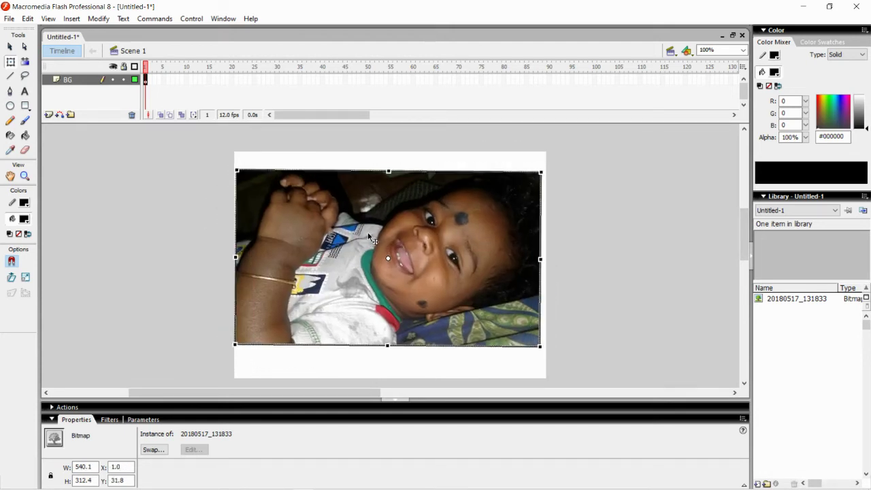
Add a keyframe at frame 60 on the BG layer
{"action": "right_click", "coordinate": [414, 80]}
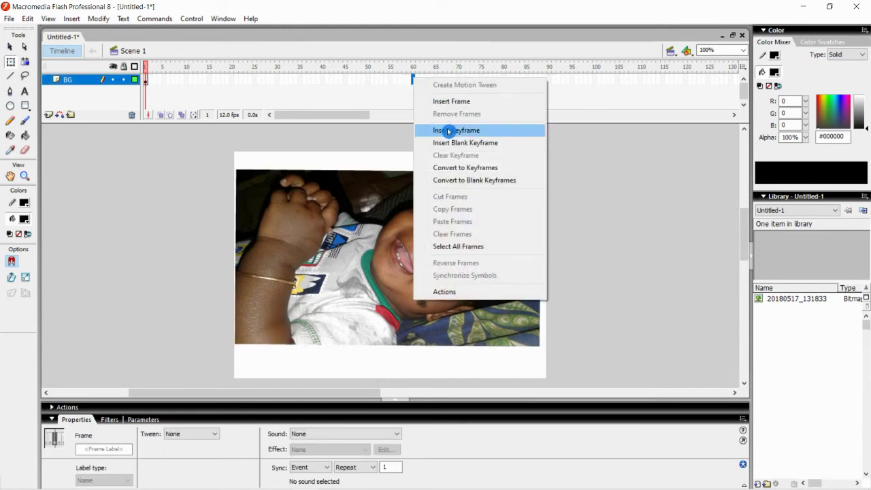
{"action": "left_click", "coordinate": [449, 129]}
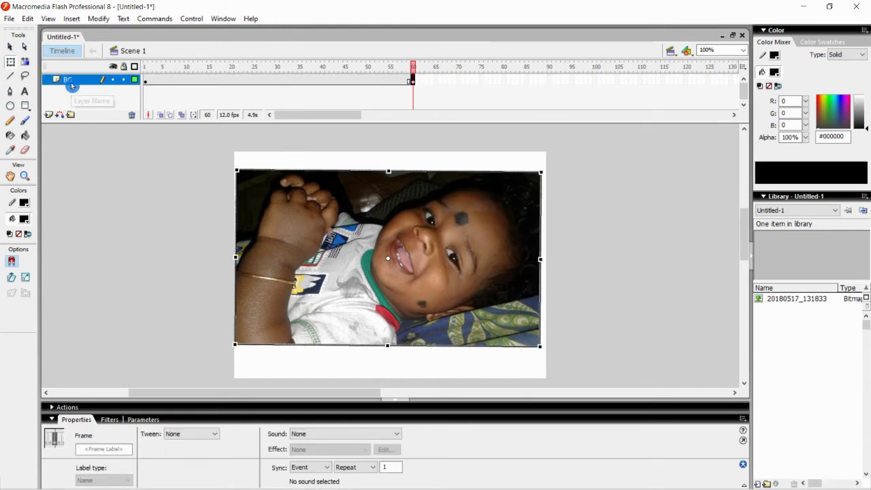
{"action": "left_click", "coordinate": [46, 115]}
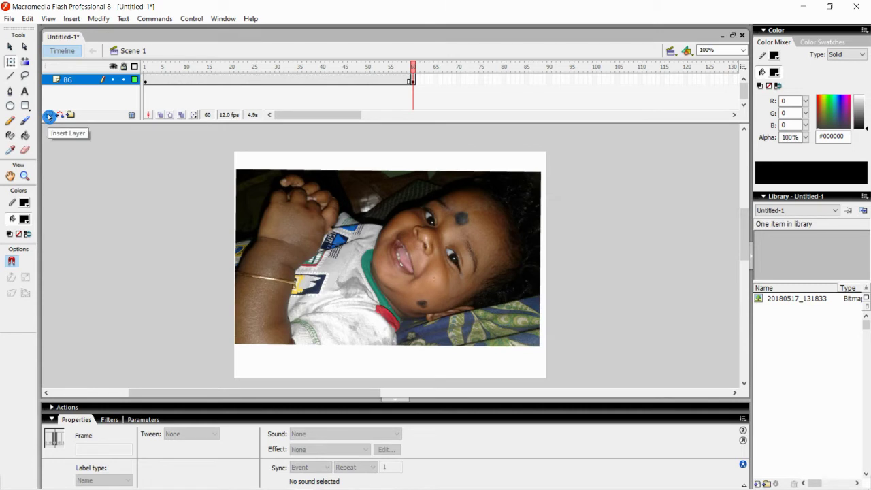
Insert a new layer above BG named MASK and select its first frame
{"action": "left_click", "coordinate": [48, 115]}
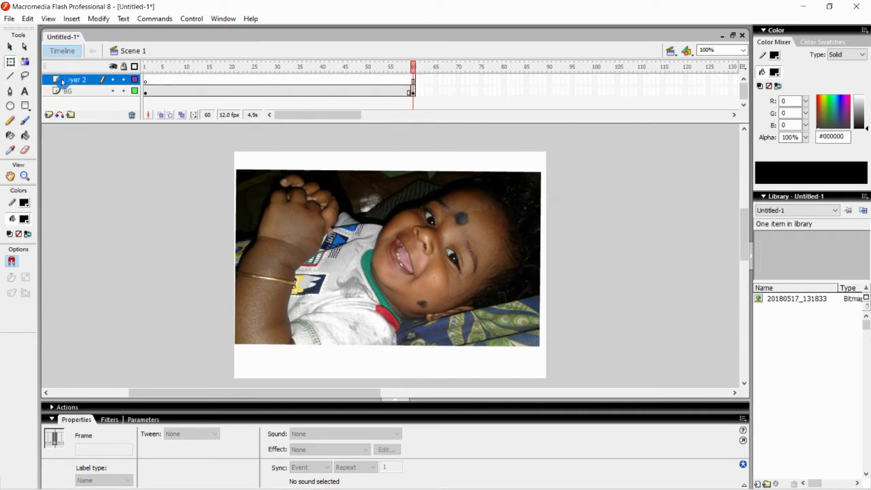
{"action": "double_click", "coordinate": [82, 81]}
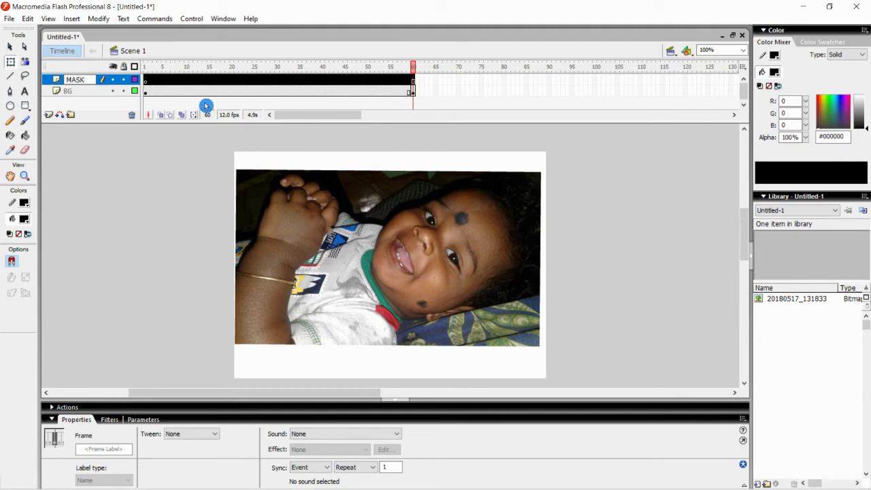
{"action": "left_click", "coordinate": [125, 191]}
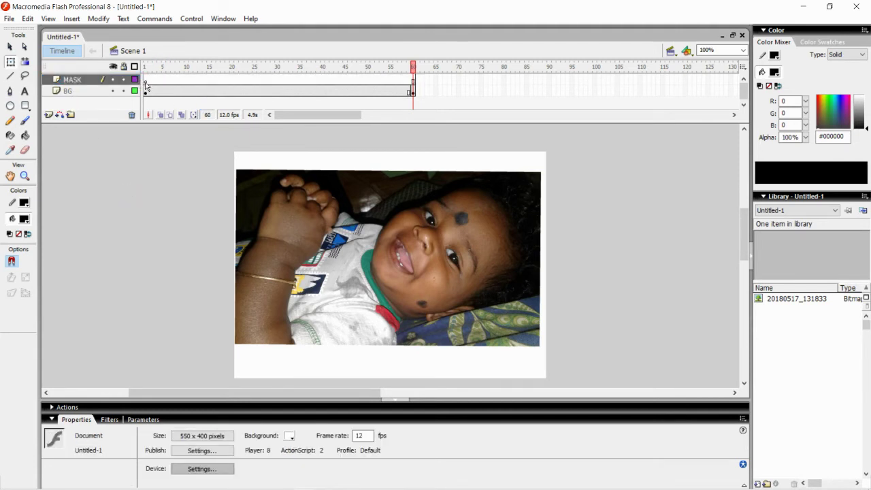
{"action": "left_click", "coordinate": [146, 83]}
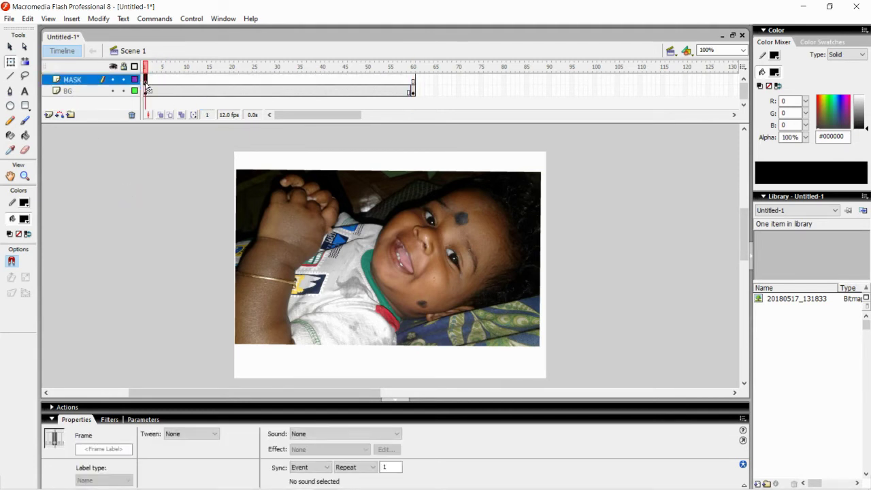
Draw a large black circle left of the photo on MASK frame 1
{"action": "left_click", "coordinate": [13, 107]}
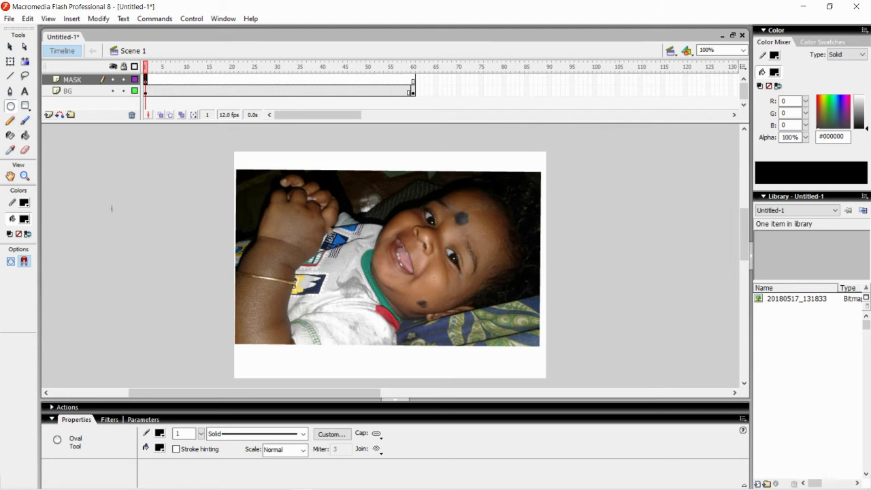
{"action": "left_click_drag", "start_coordinate": [60, 163], "coordinate": [257, 374]}
{"action": "left_click", "coordinate": [135, 82]}
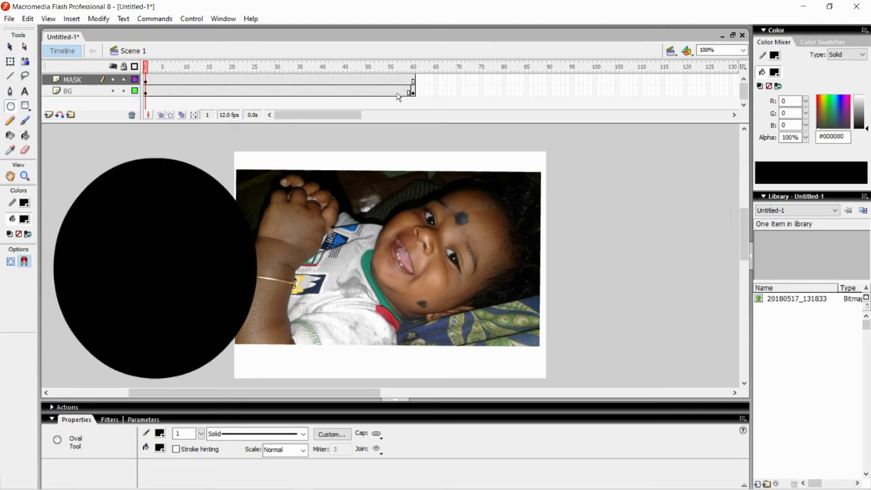
{"action": "left_click", "coordinate": [146, 83]}
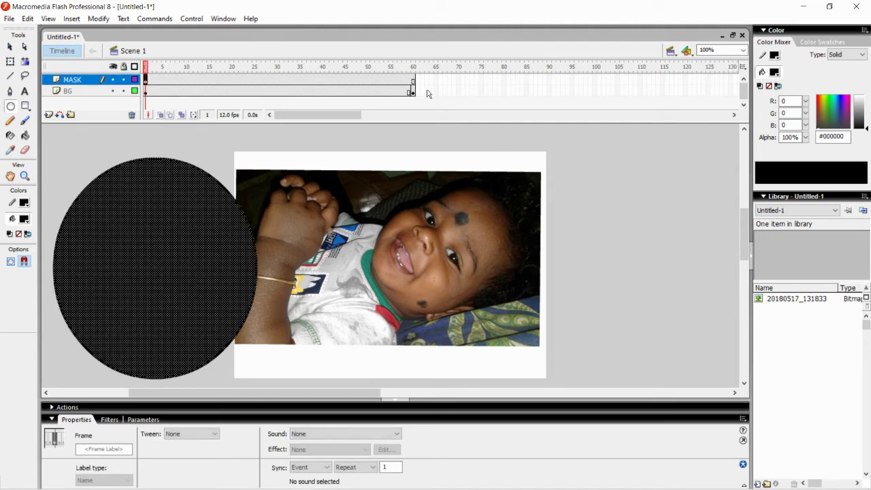
Add a keyframe at frame 60 on MASK and move the circle right of the photo
{"action": "left_click", "coordinate": [413, 80]}
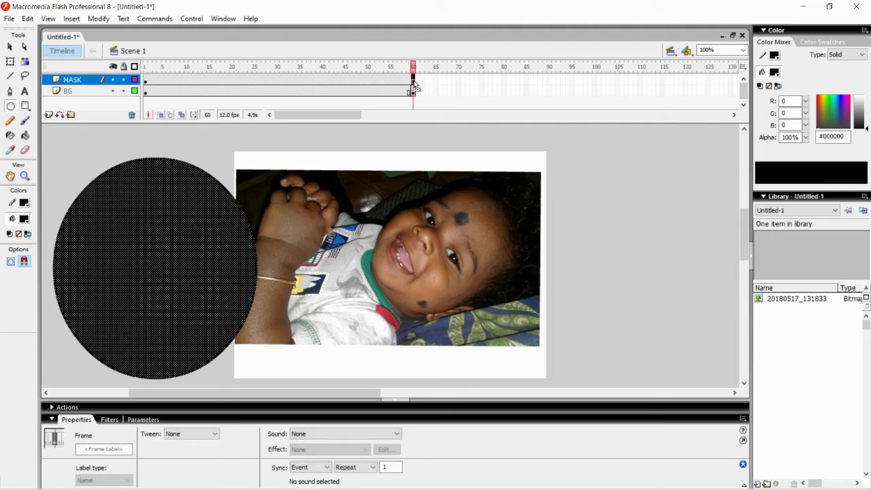
{"action": "right_click", "coordinate": [414, 85]}
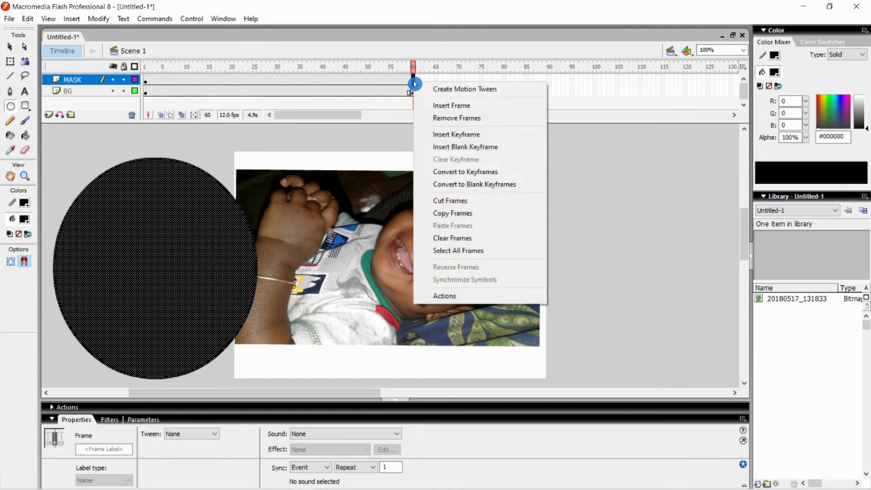
{"action": "left_click", "coordinate": [438, 134]}
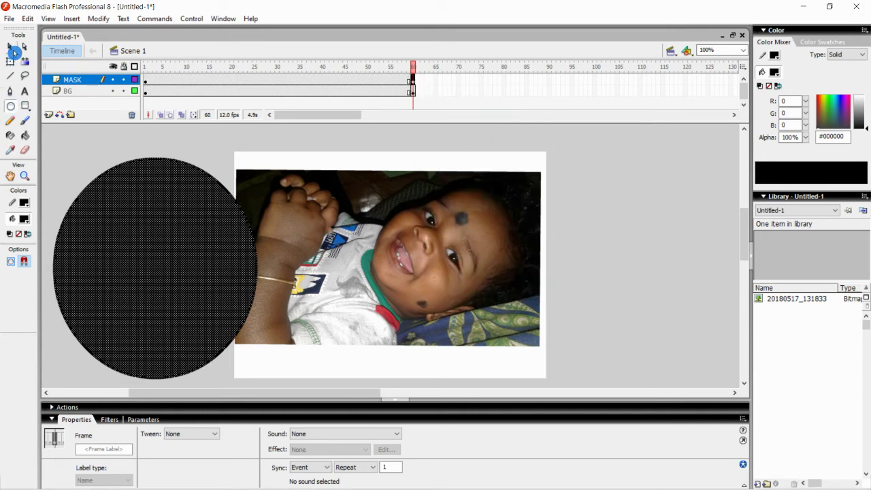
{"action": "left_click", "coordinate": [12, 50]}
{"action": "left_click_drag", "start_coordinate": [136, 241], "coordinate": [628, 240]}
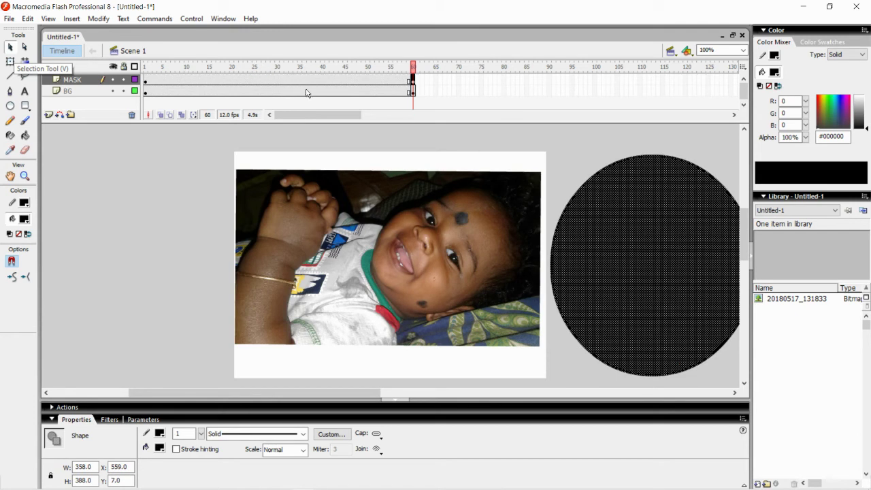
Create a motion tween on the MASK frames so the circle slides across
{"action": "left_click", "coordinate": [280, 81]}
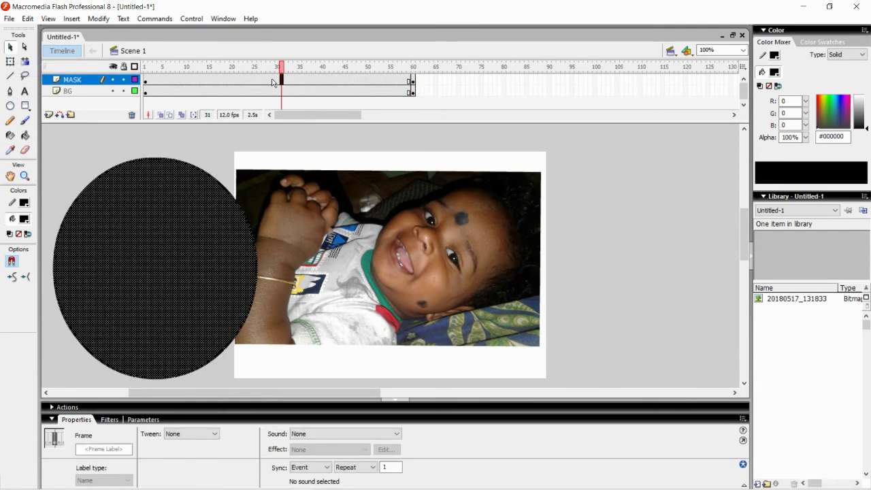
{"action": "right_click", "coordinate": [272, 81]}
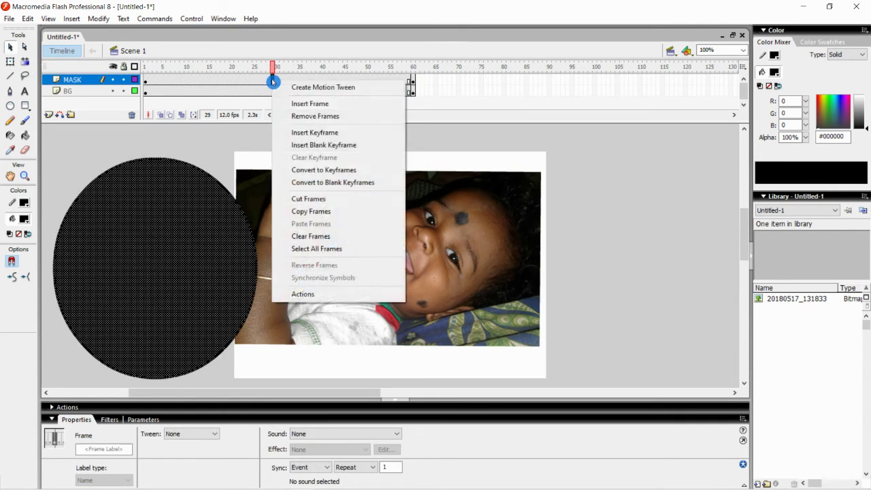
{"action": "left_click", "coordinate": [306, 87]}
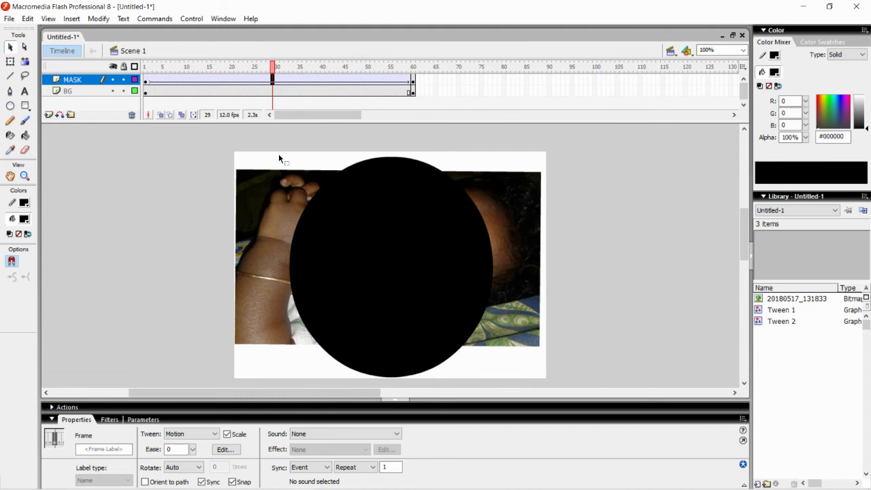
Turn the MASK layer into a mask over the BG photo
{"action": "right_click", "coordinate": [88, 82]}
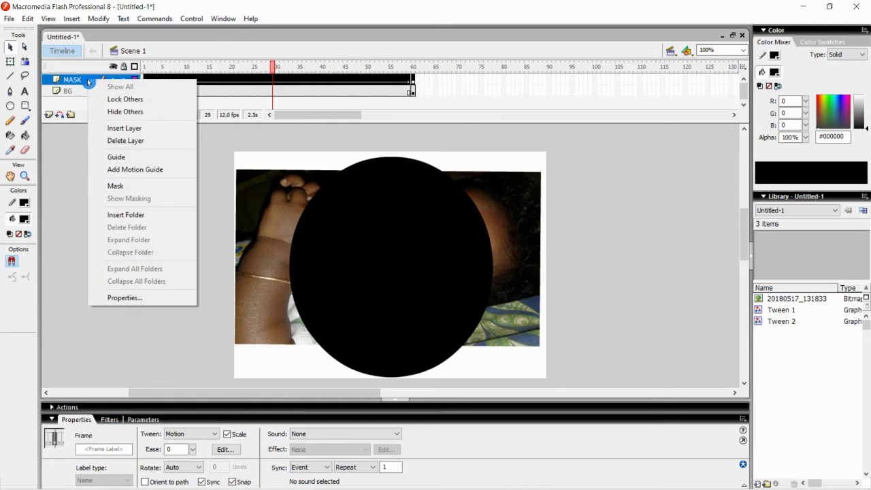
{"action": "left_click", "coordinate": [114, 186]}
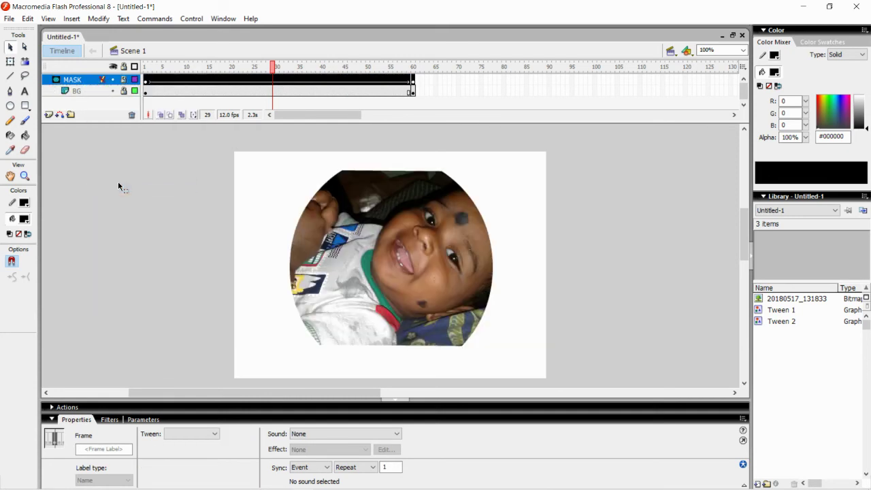
{"action": "left_click", "coordinate": [191, 18]}
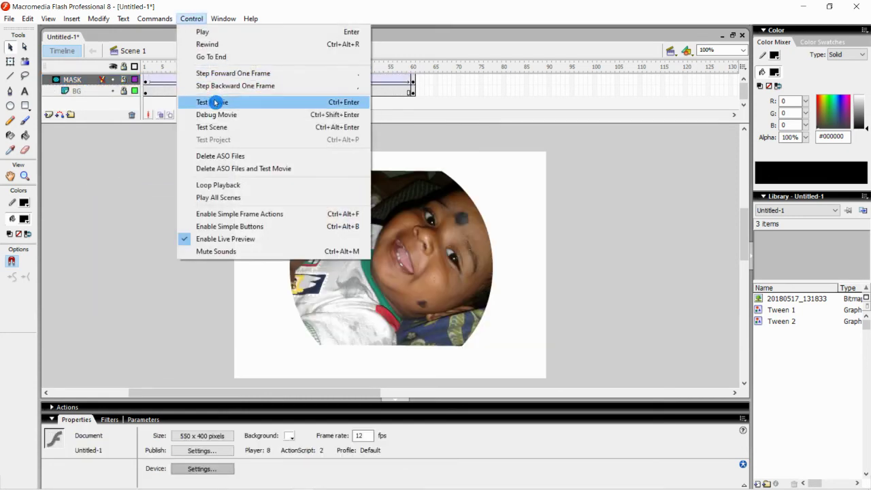
Test the movie as Untitled-1.swf and maximize its player window
{"action": "left_click", "coordinate": [215, 102]}
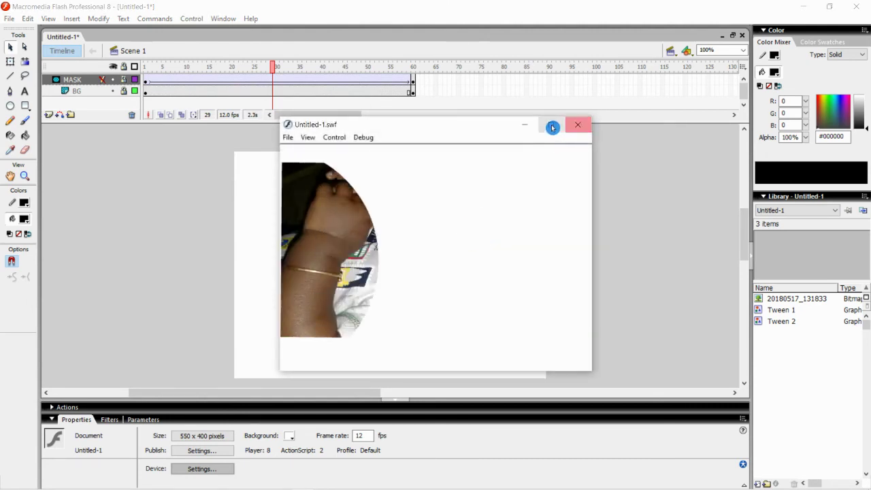
{"action": "left_click", "coordinate": [551, 127]}
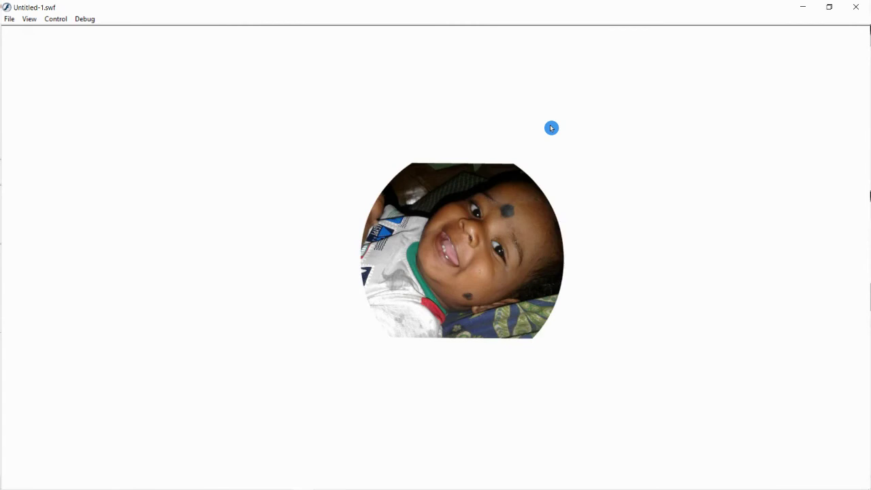